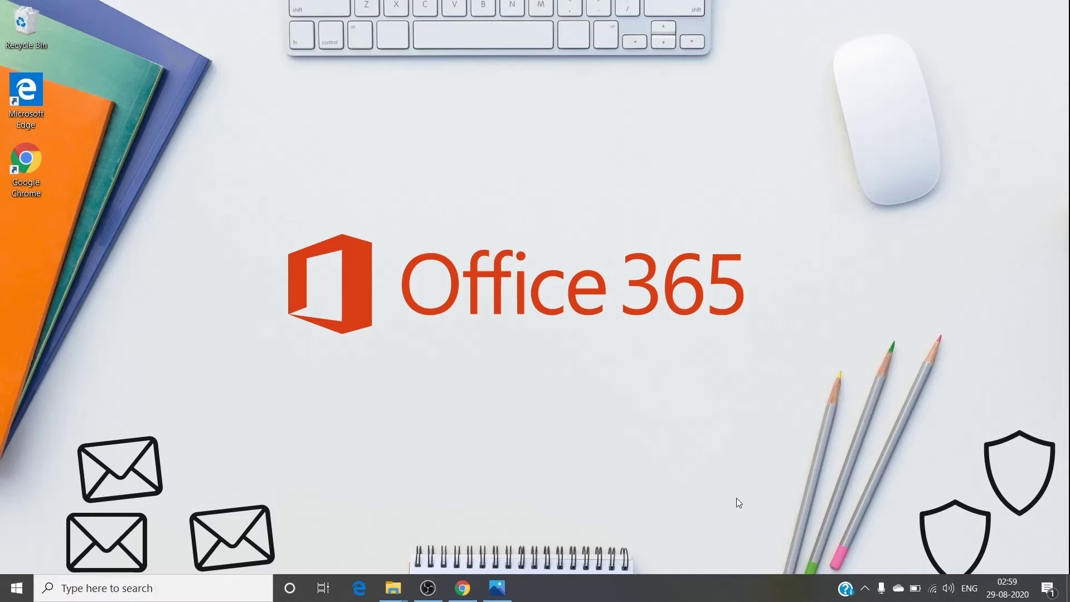
# - Bring the Office 365 home page back and launch Outlook mail from its tile
pyautogui.click(466, 588)
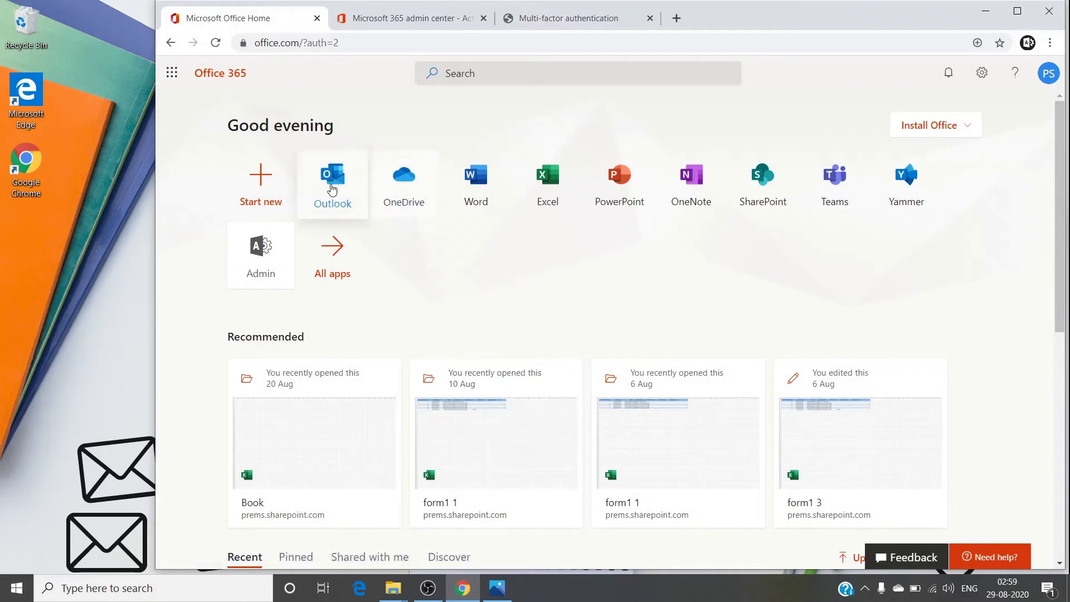
pyautogui.click(332, 185)
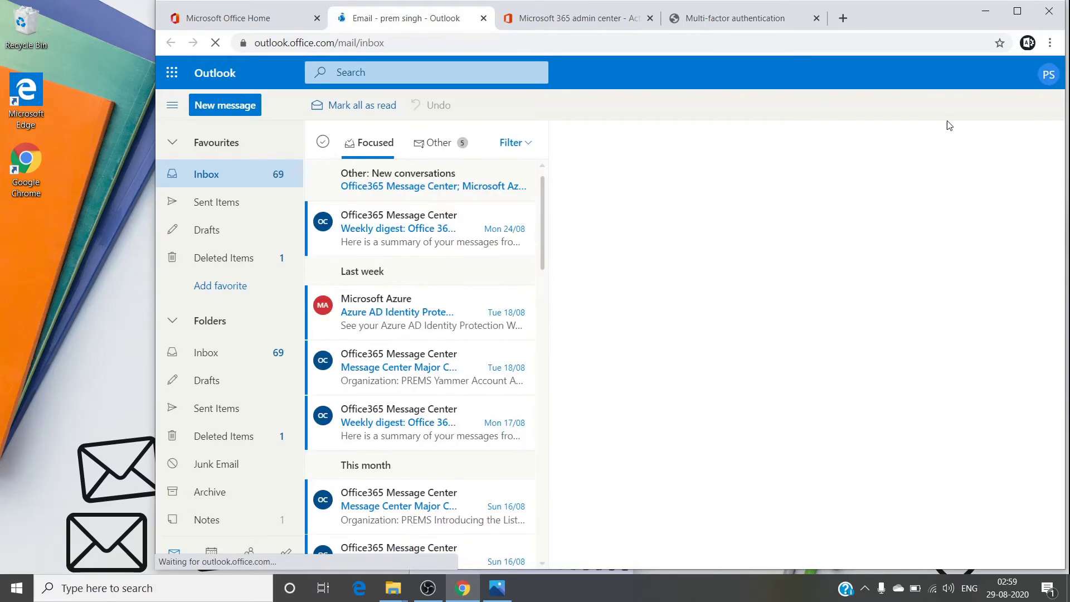
pyautogui.click(948, 73)
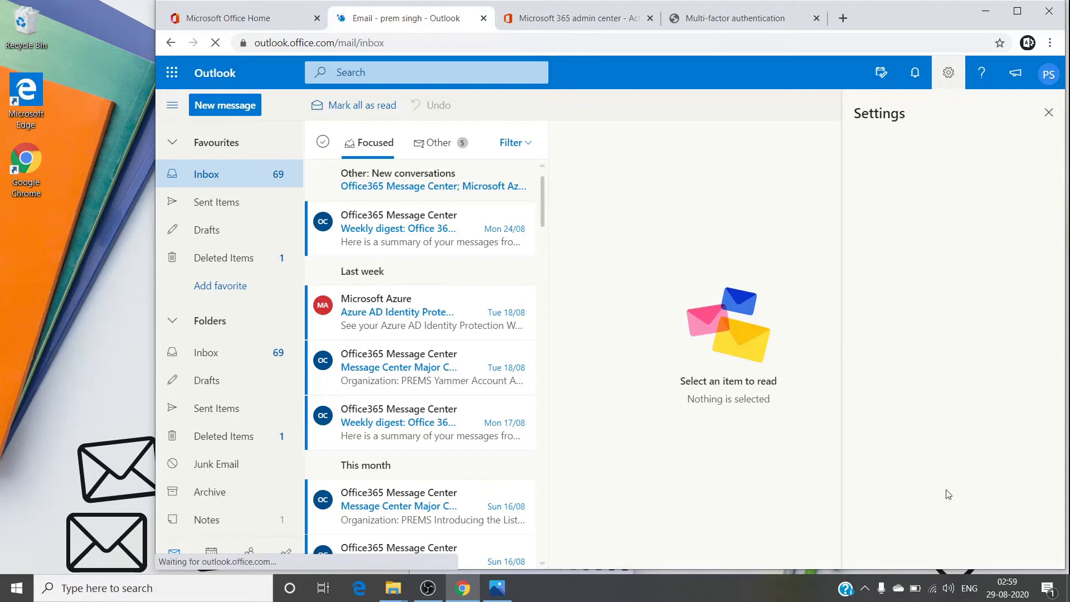
pyautogui.click(926, 513)
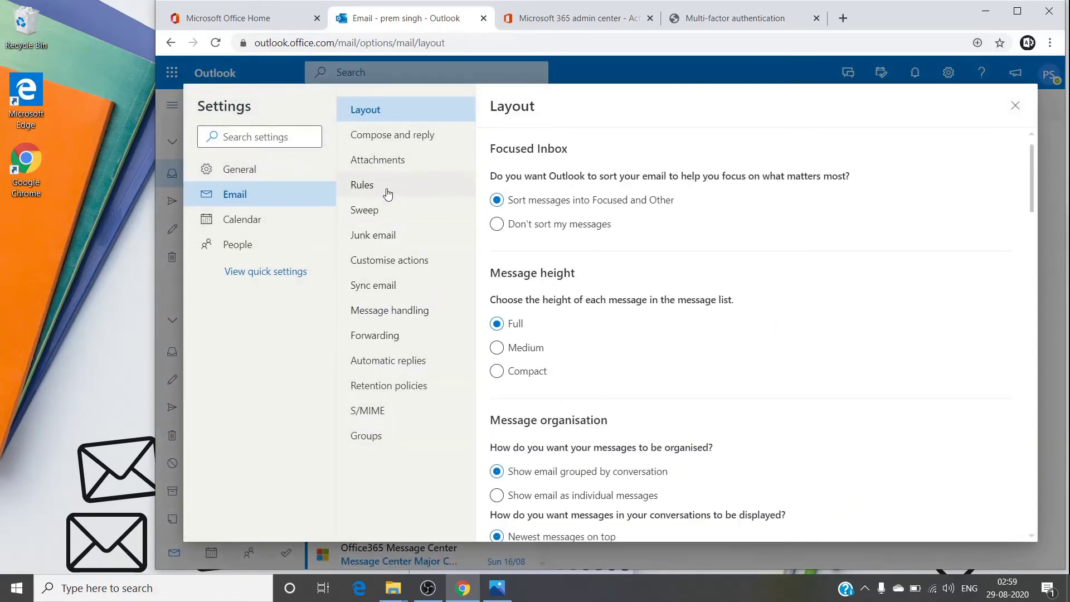
pyautogui.click(387, 188)
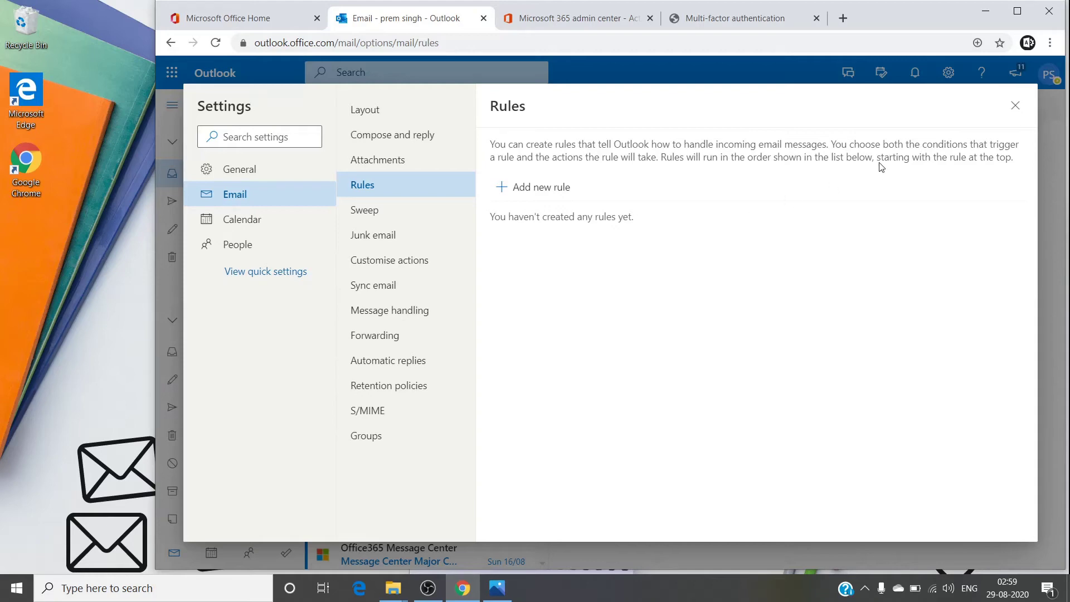
pyautogui.click(1015, 105)
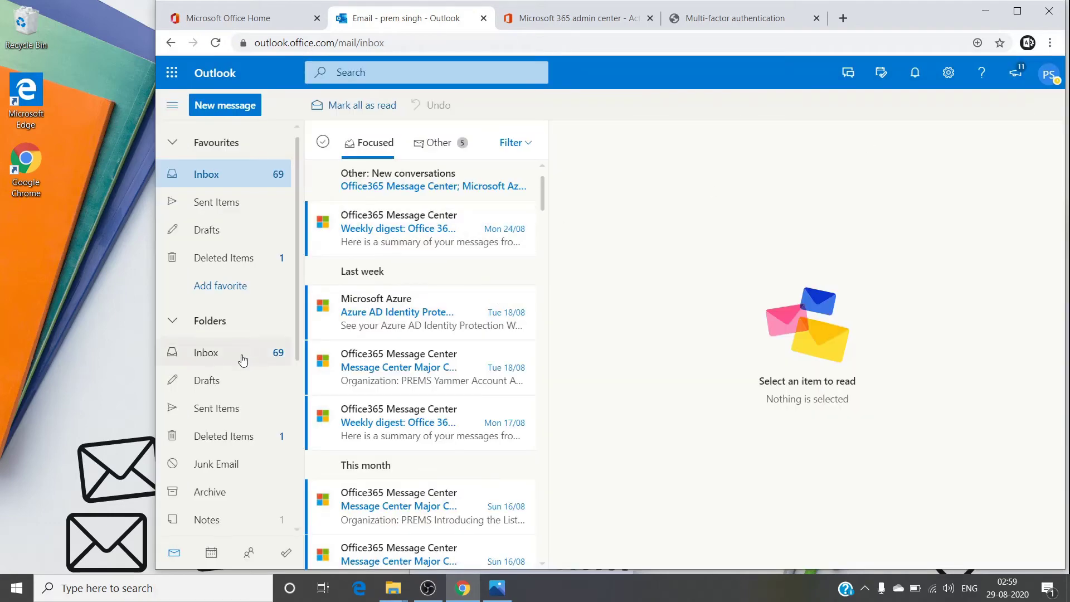
pyautogui.scroll(-2, 231, 351)
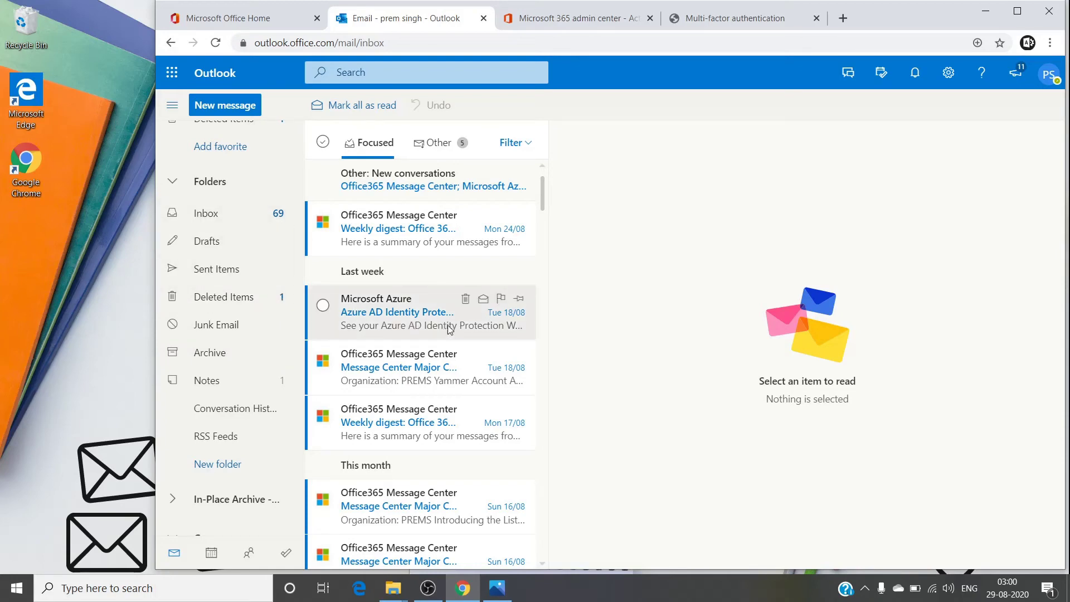
# - Switch to the Microsoft 365 admin center tab showing the admin user's details panel
pyautogui.click(577, 17)
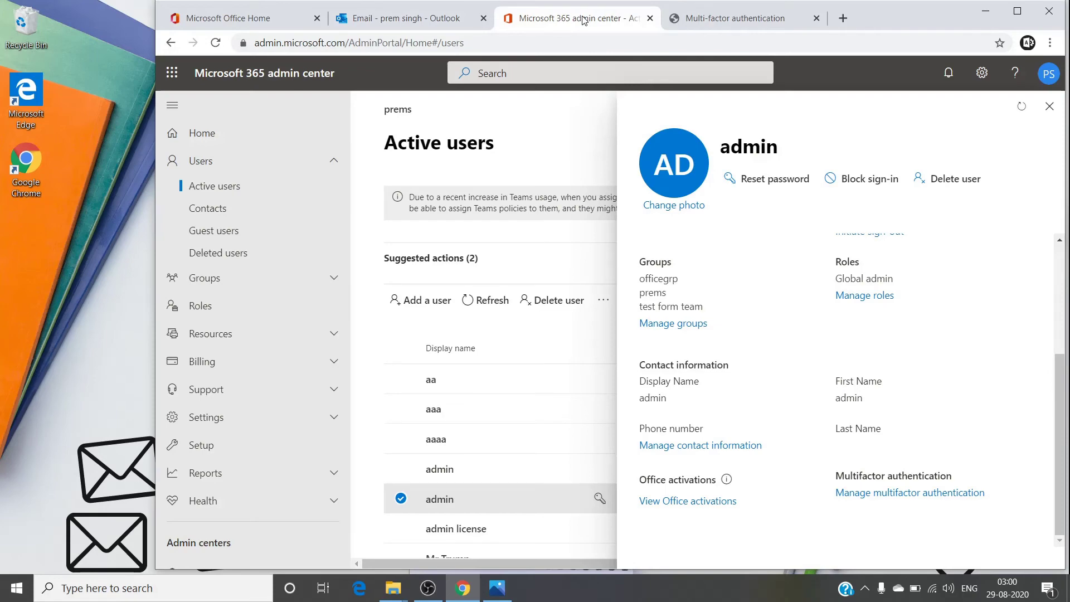